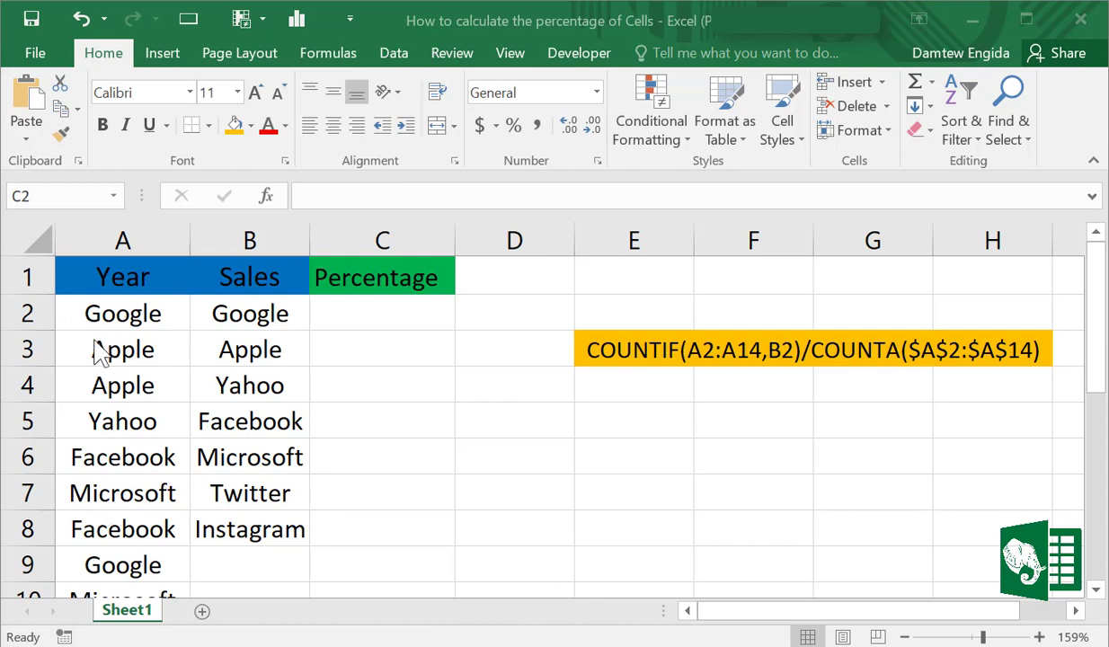
left_click(1102, 347)
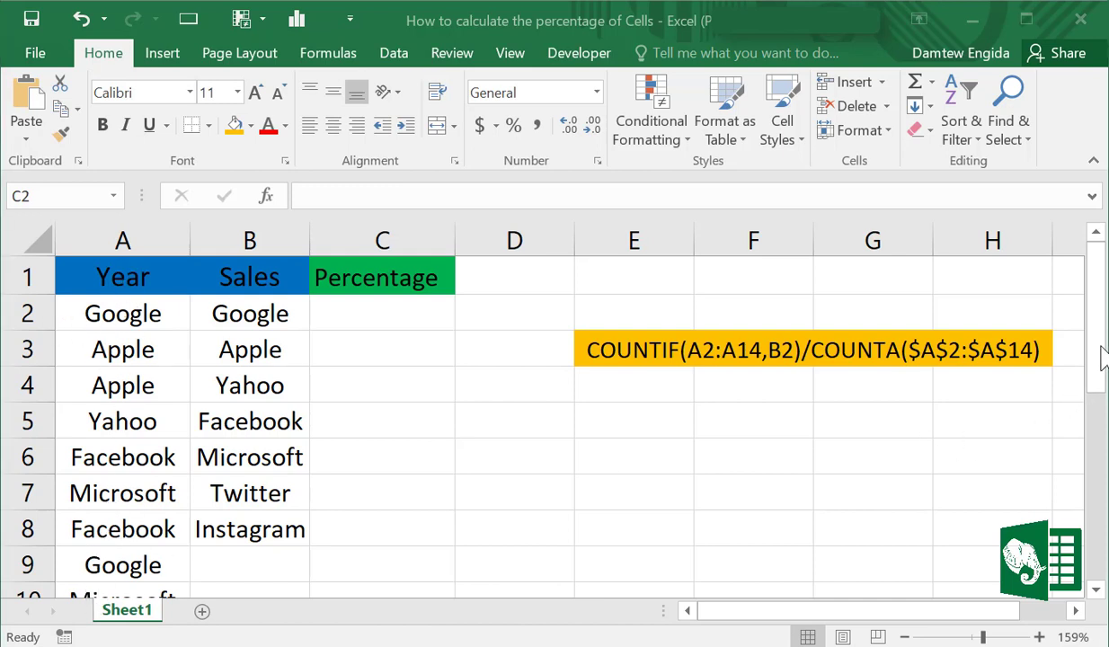
left_click_drag(1102, 387, 1102, 463)
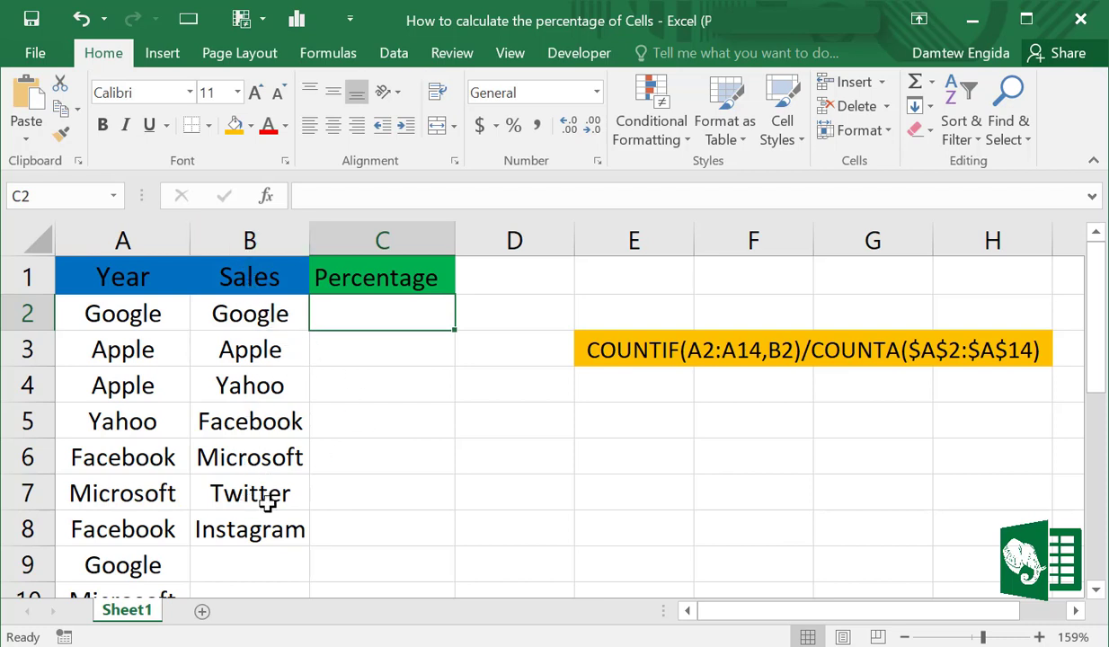
left_click(1, 314)
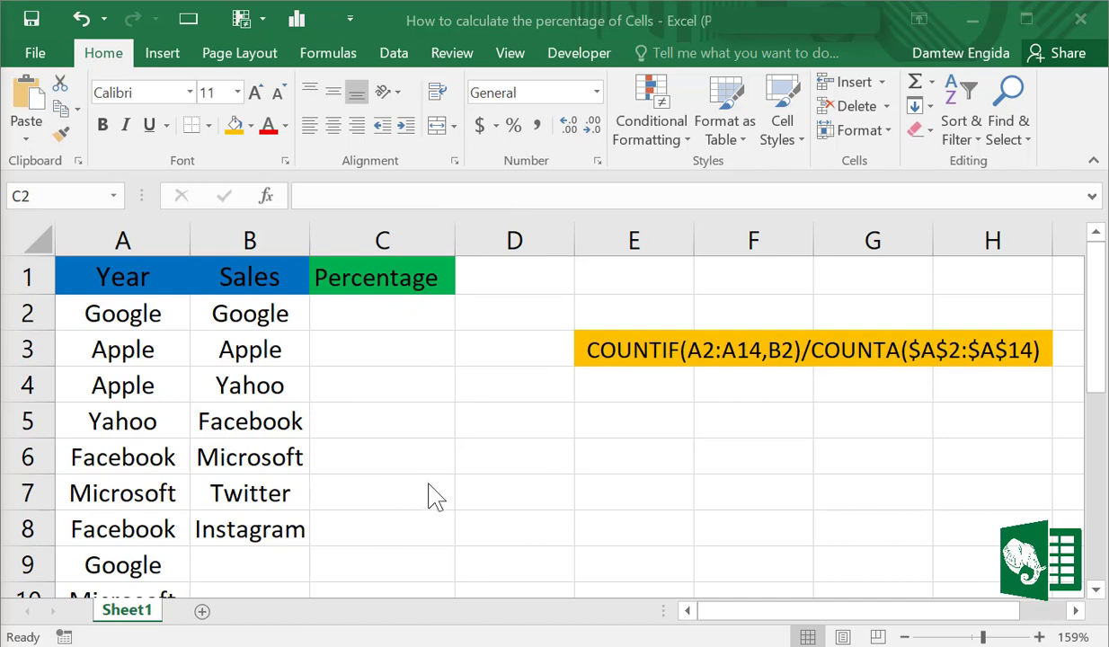
Begin a formula in C2 with =COUNTIF(A2:A14,B2) to count how often the B2 name occurs in column A
left_click(370, 314)
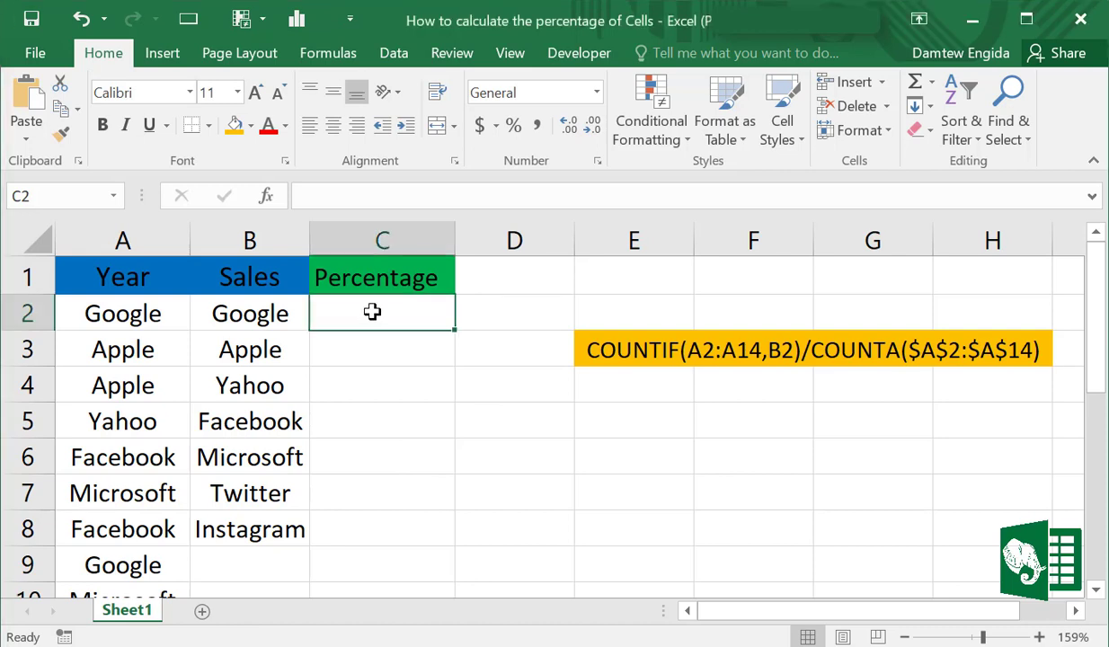
type("=")
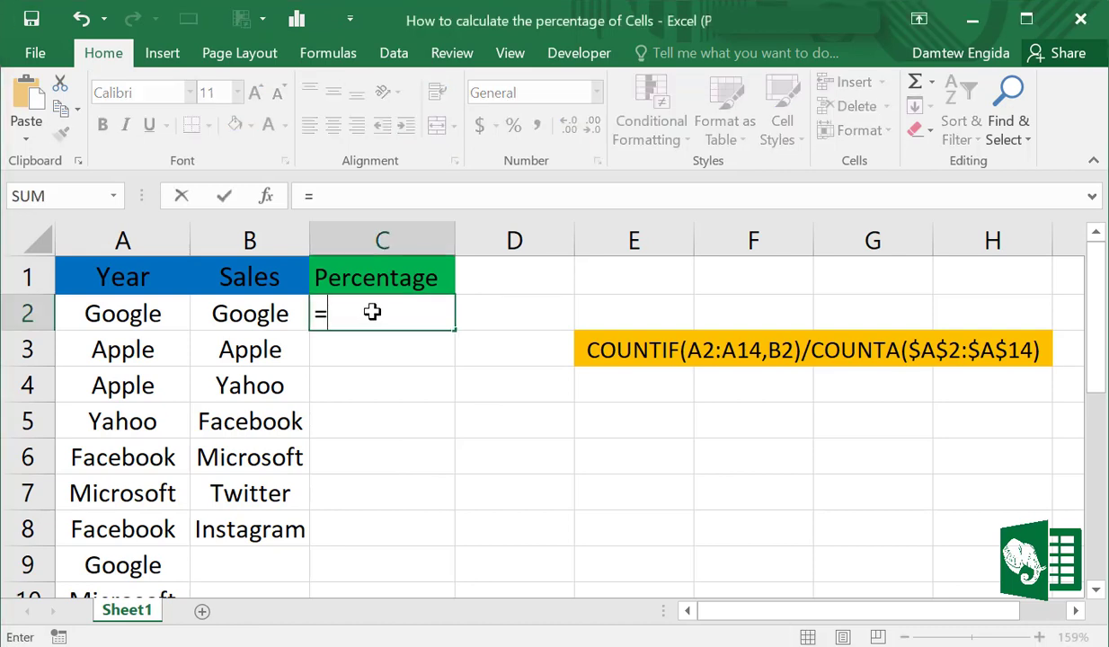
type("cou")
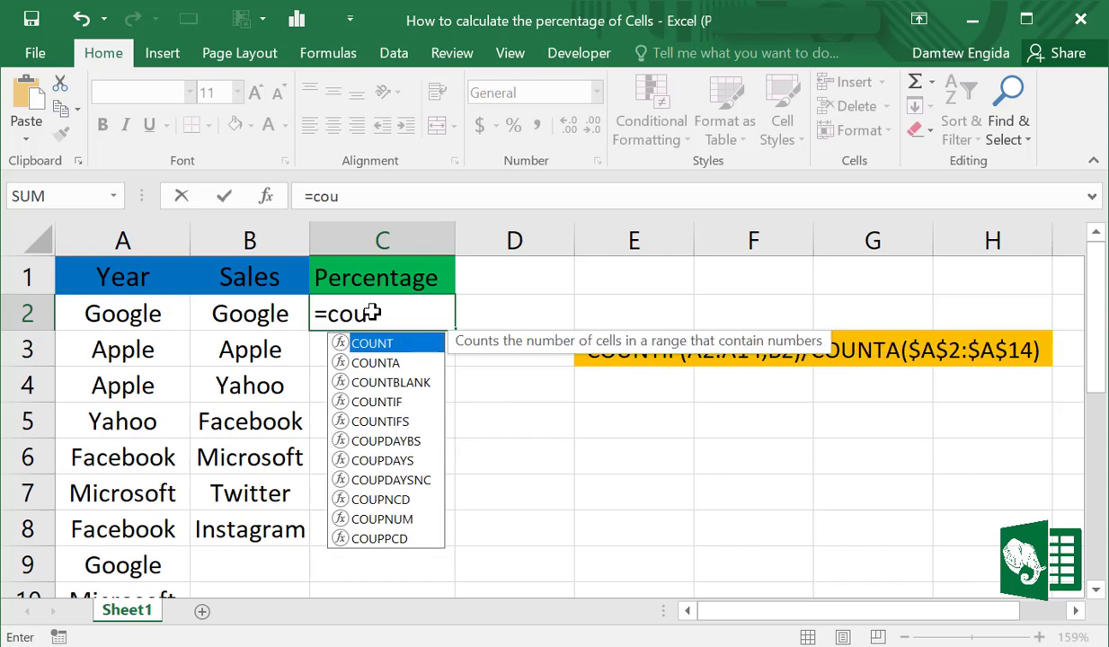
double_click(386, 401)
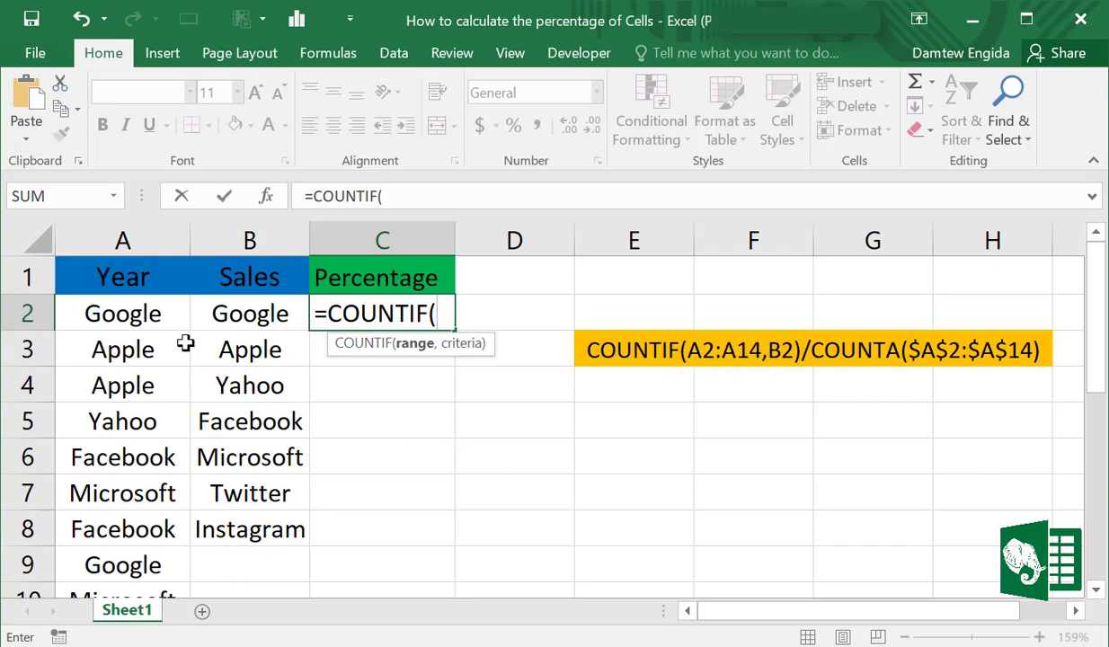
left_click_drag(143, 312, 132, 559)
scroll(145, 532, "up", 2)
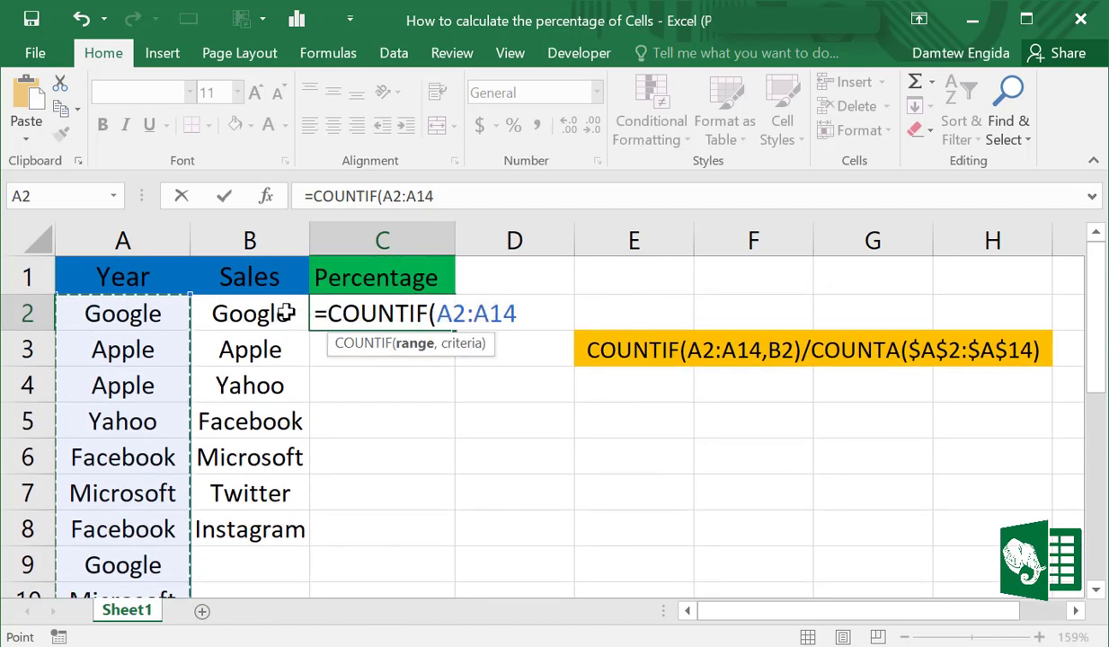
type(",")
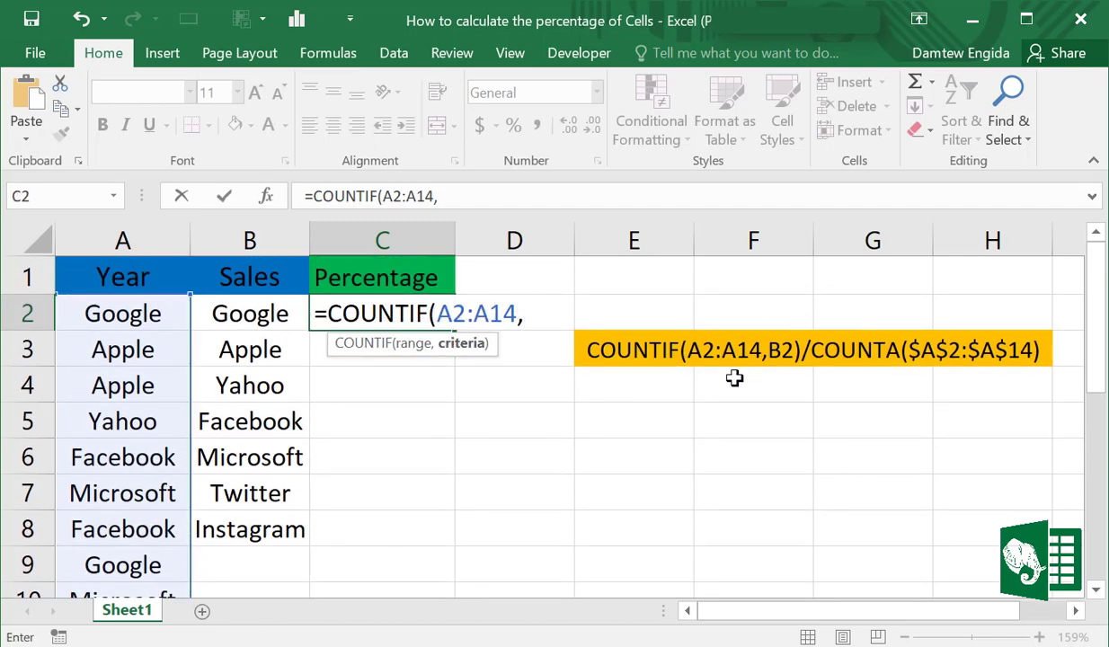
left_click(240, 314)
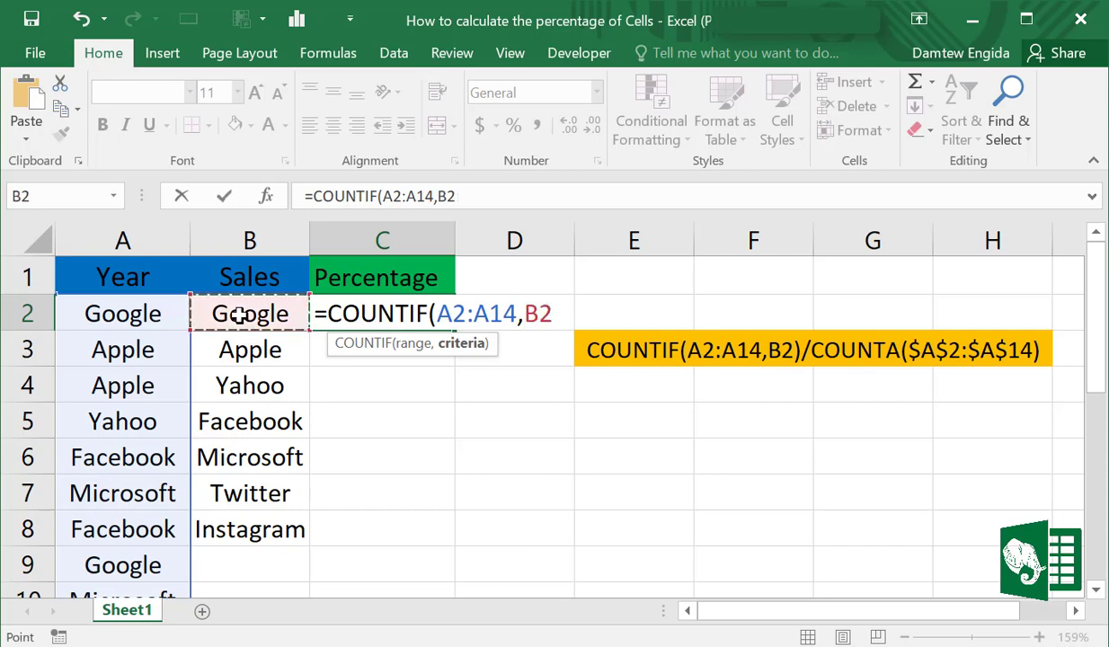
type(")")
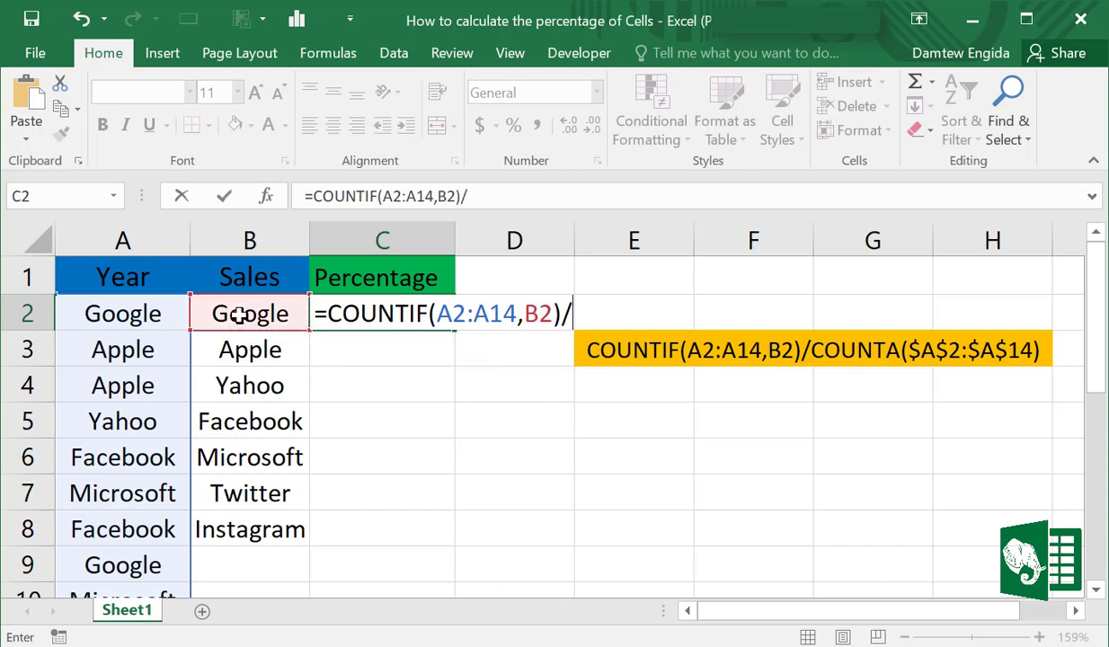
type("/cou")
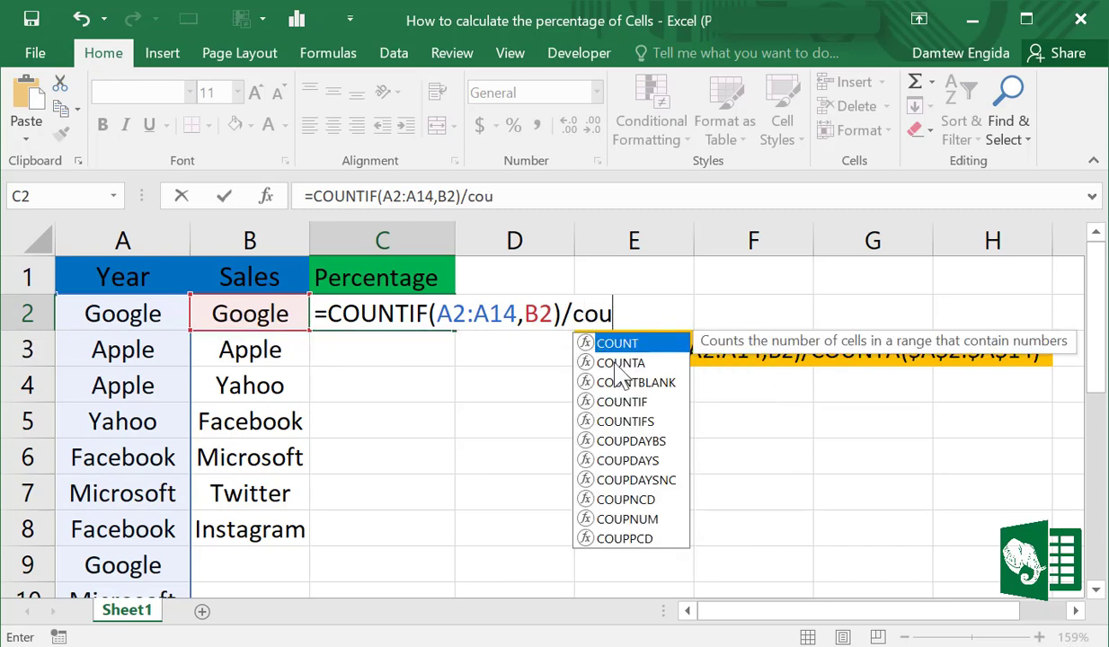
Divide the COUNTIF in C2 by COUNTA($A$2:$A$14), using an absolute range, and commit the formula
double_click(616, 362)
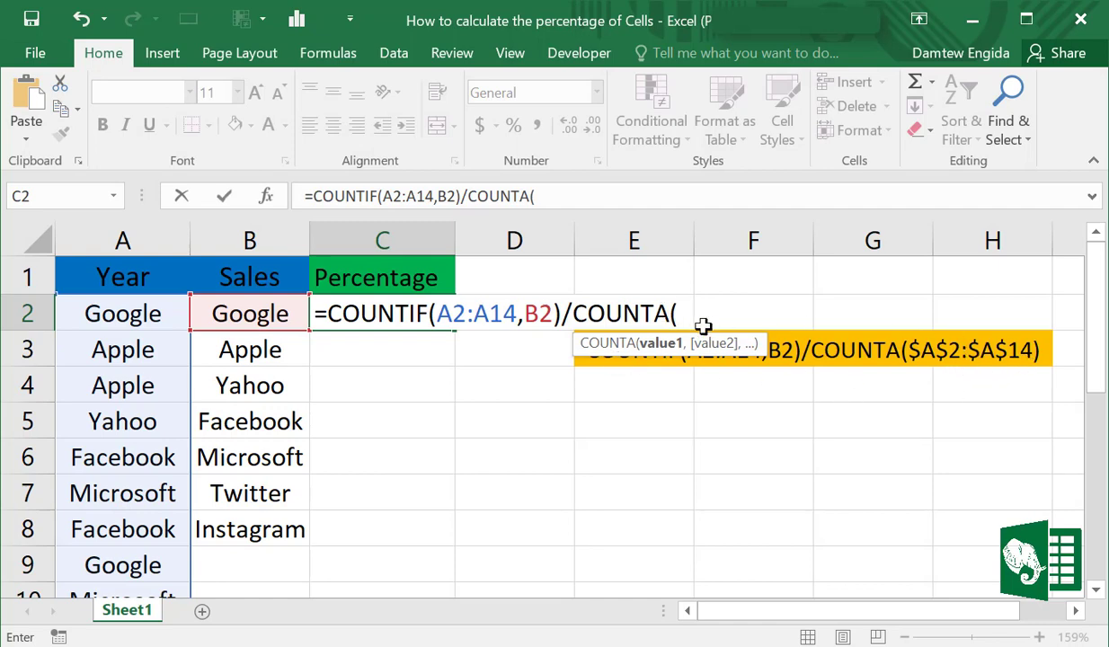
left_click_drag(132, 308, 136, 528)
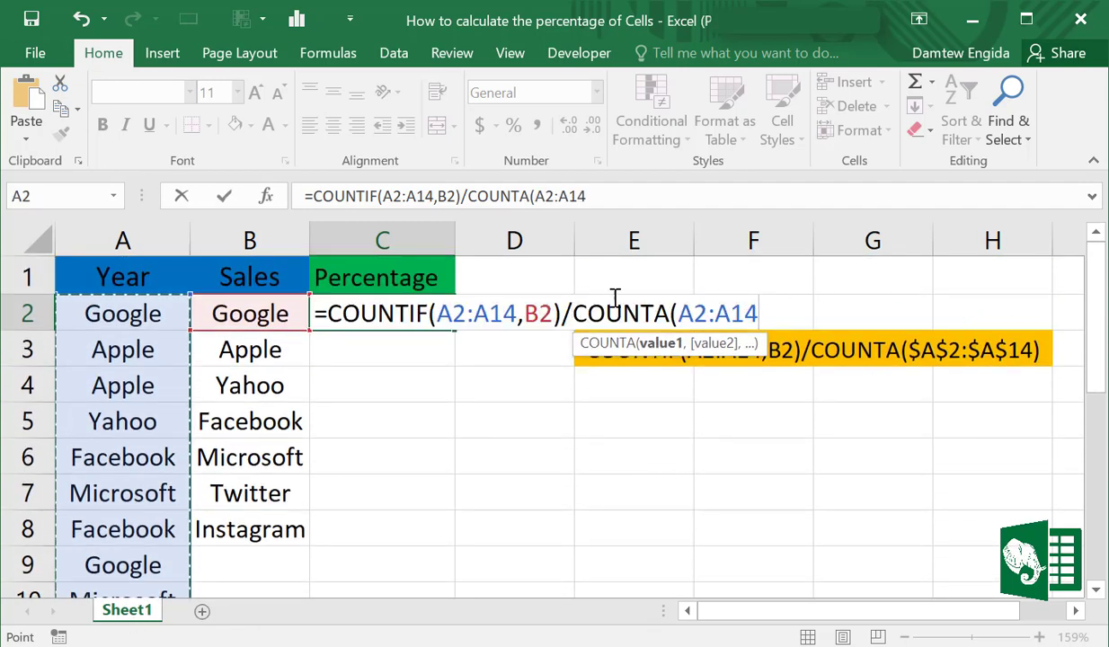
left_click_drag(761, 313, 677, 314)
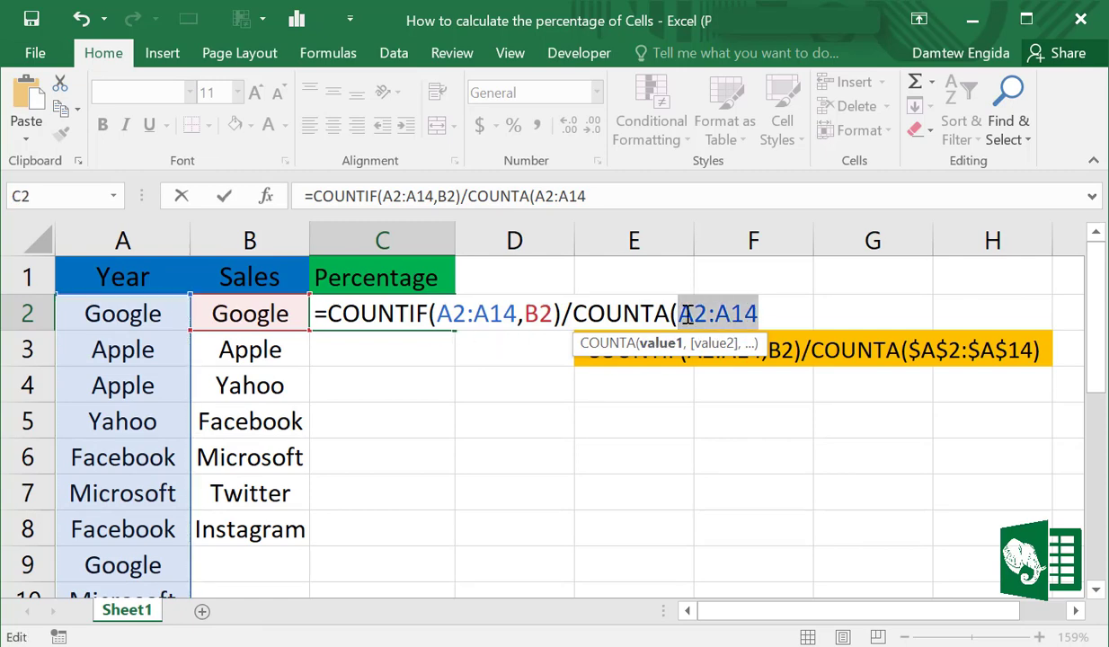
key("F4")
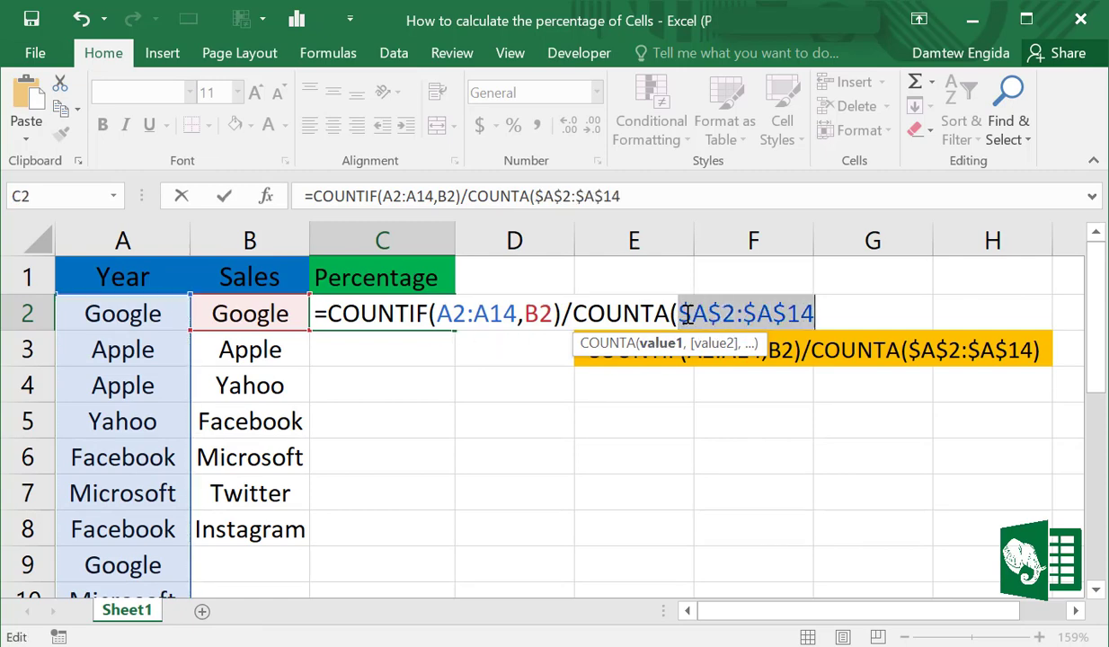
left_click(834, 311)
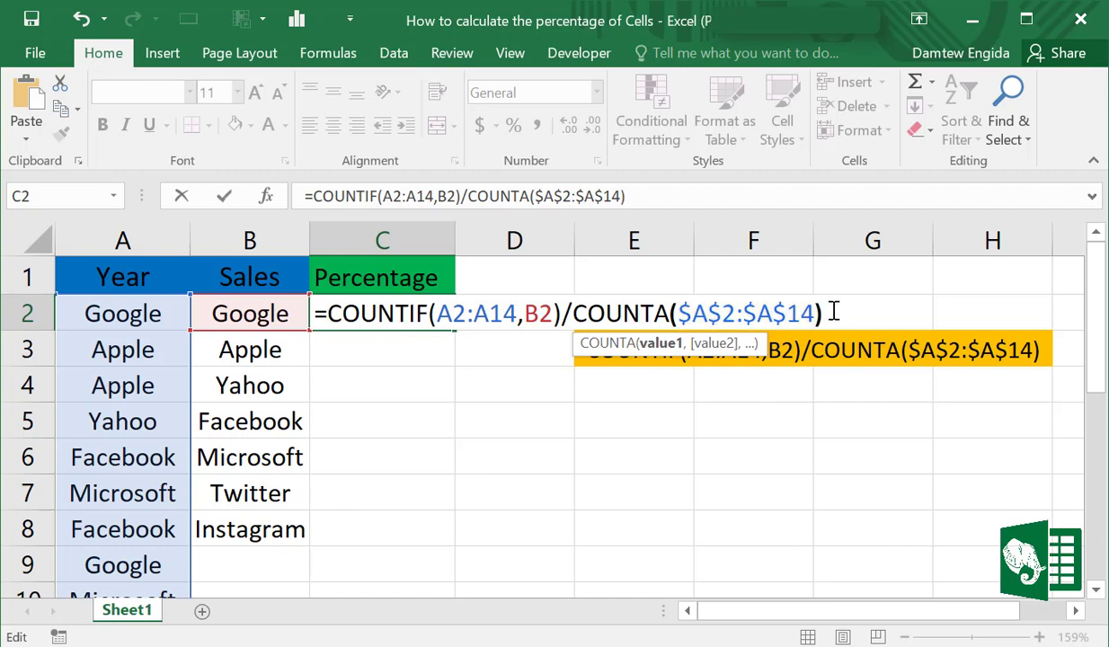
type(")")
key("Return")
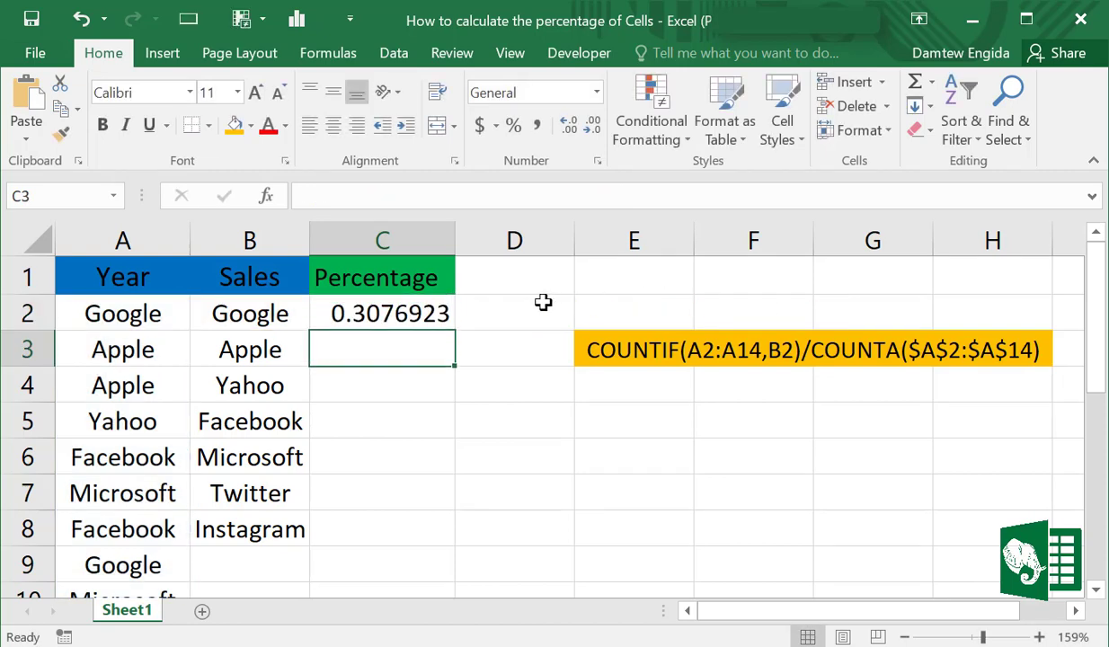
Fill the C2 percentage formula down column C through row 14
left_click(373, 302)
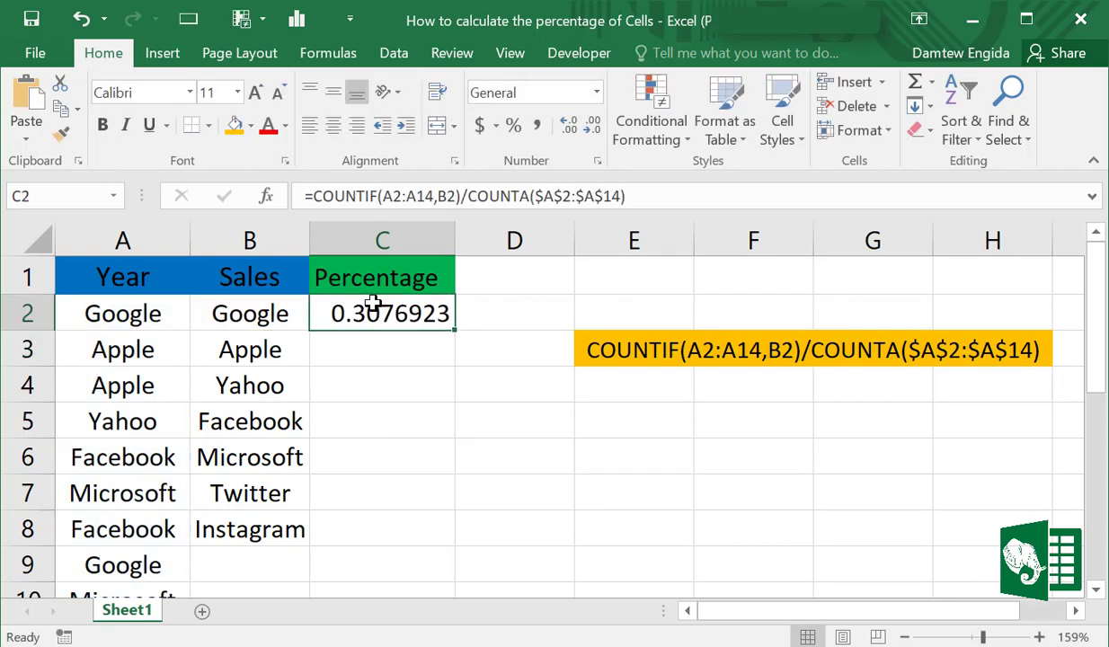
double_click(457, 332)
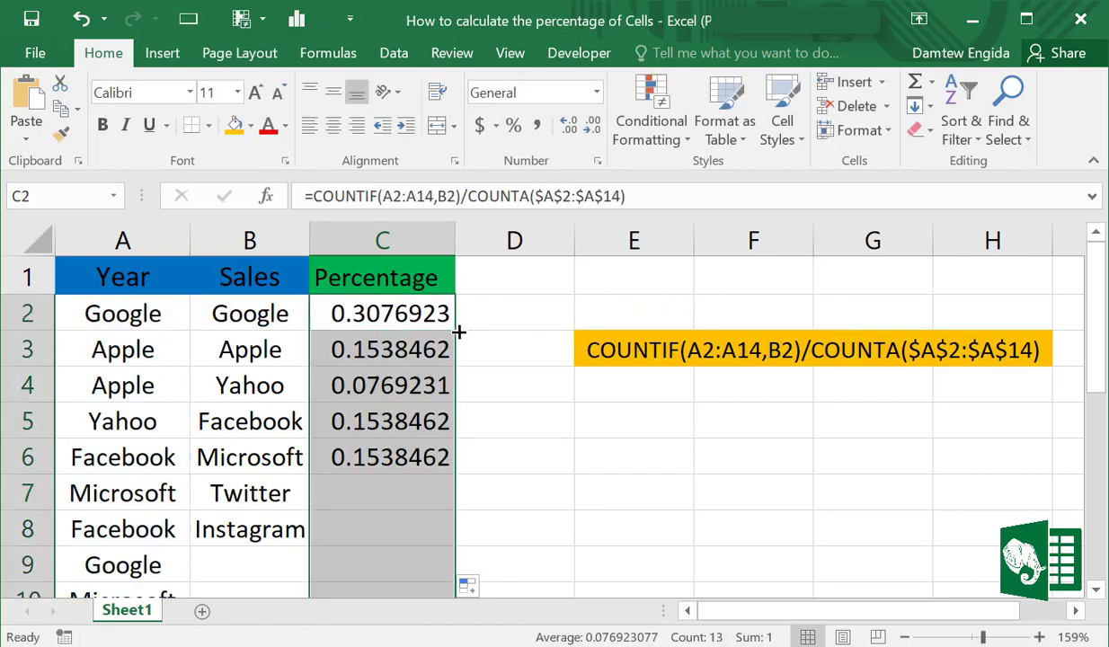
scroll(395, 416, "down", 10)
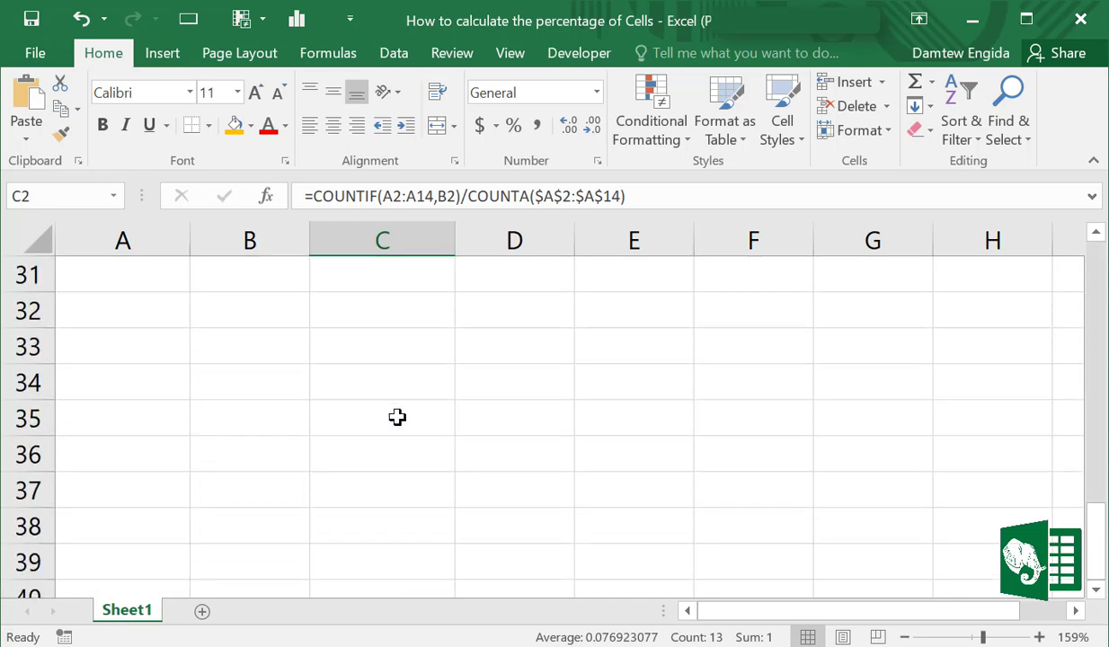
scroll(411, 411, "up", 10)
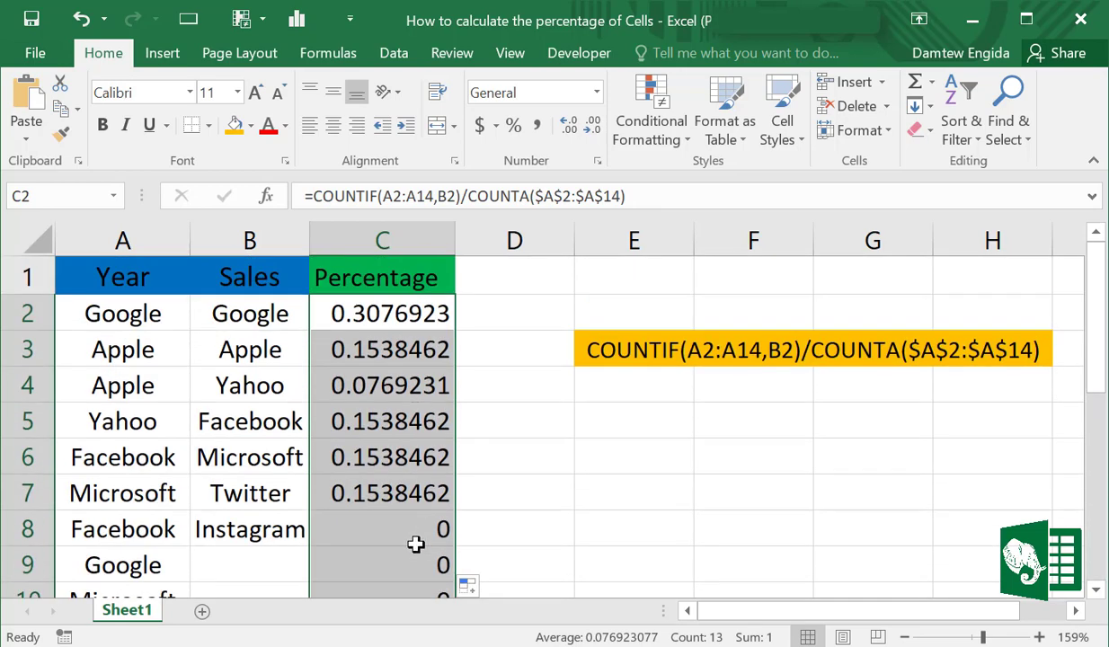
Delete the surplus formulas in C9:C14, where column B has no entries
scroll(433, 447, "down", 5)
scroll(432, 447, "up", 5)
left_click_drag(1097, 354, 1097, 449)
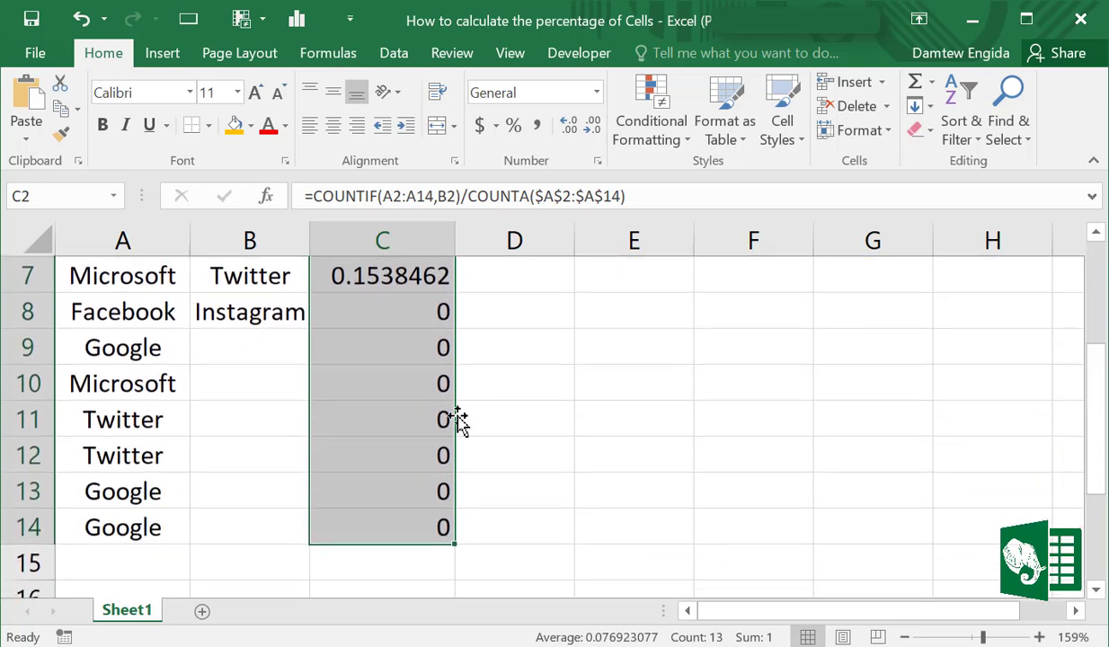
left_click_drag(423, 346, 416, 537)
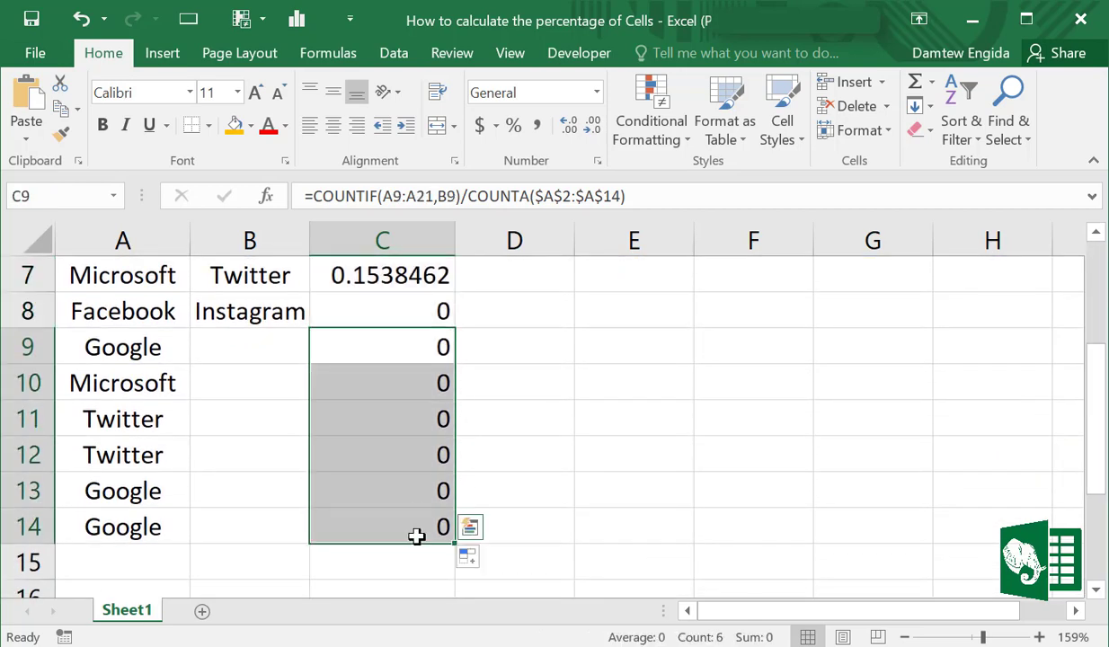
key("Delete")
Format the results in C2:C8 as percentages without decimals
scroll(607, 477, "up", 2)
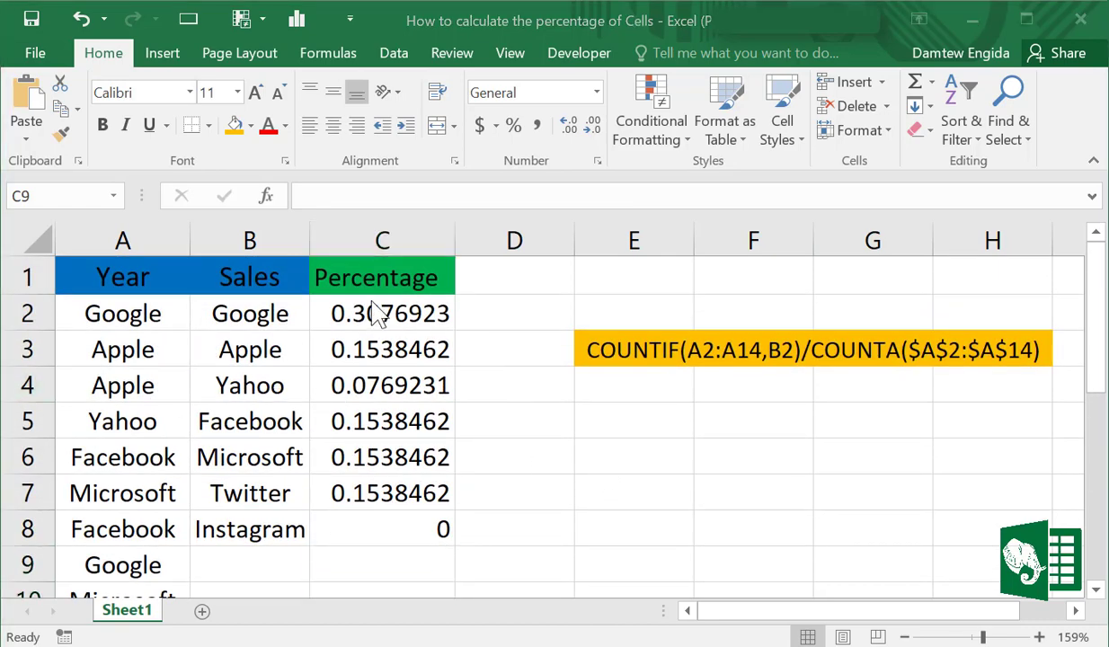
left_click(375, 315)
left_click_drag(372, 337, 388, 516)
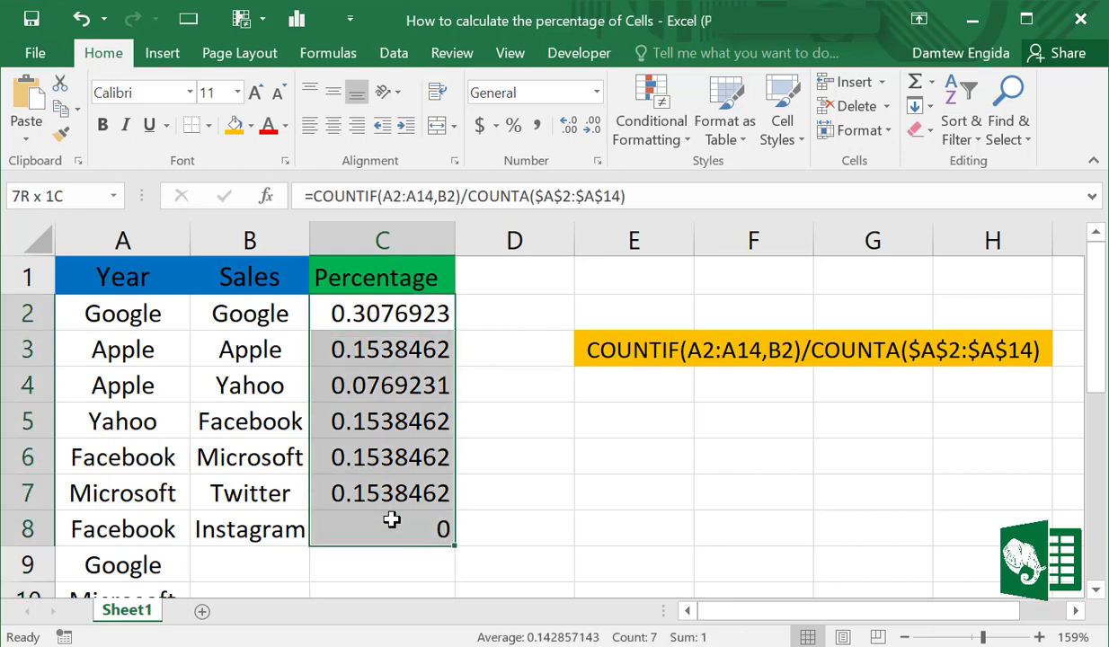
left_click(513, 126)
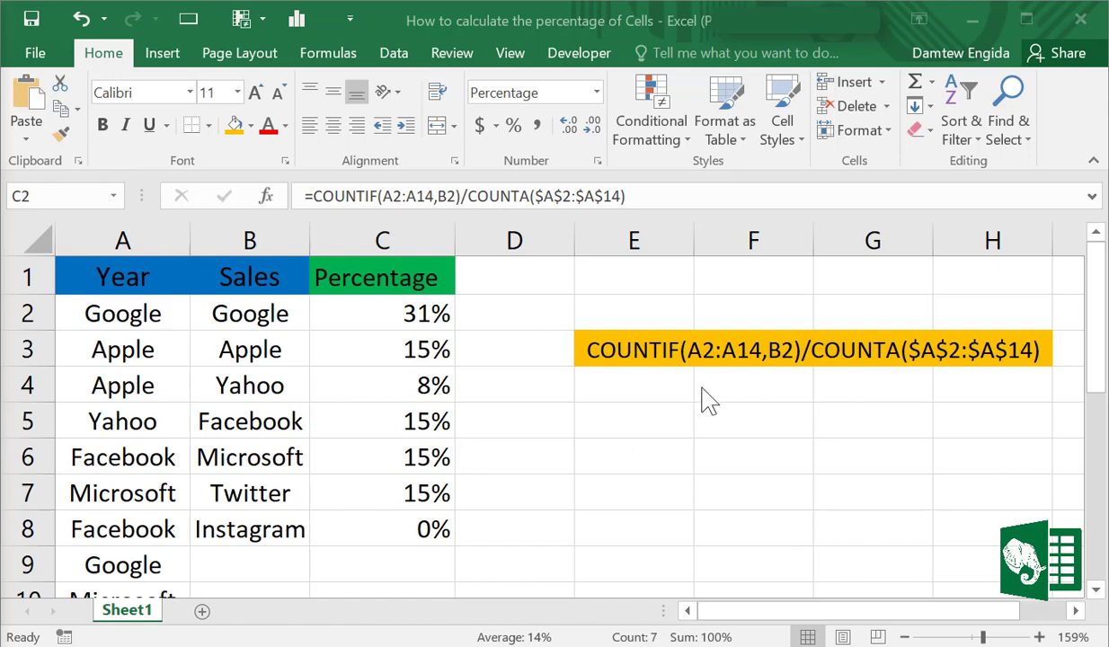
key("ctrl+shift+Down")
Highlight the Instagram cell B8 with an orange fill
left_click(230, 528)
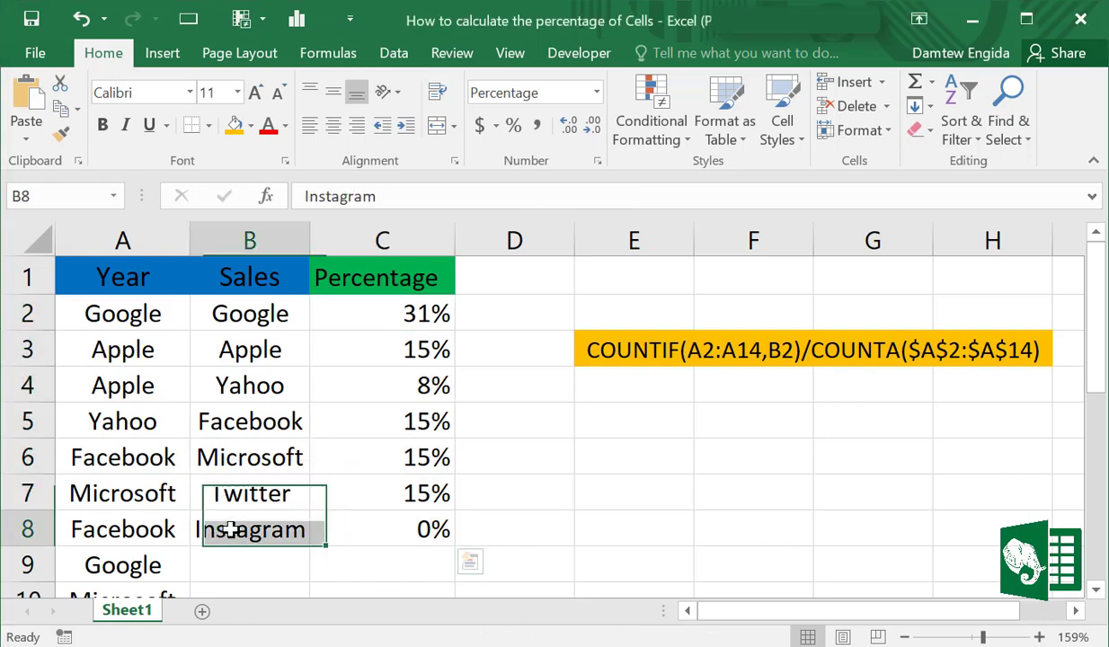
left_click(235, 127)
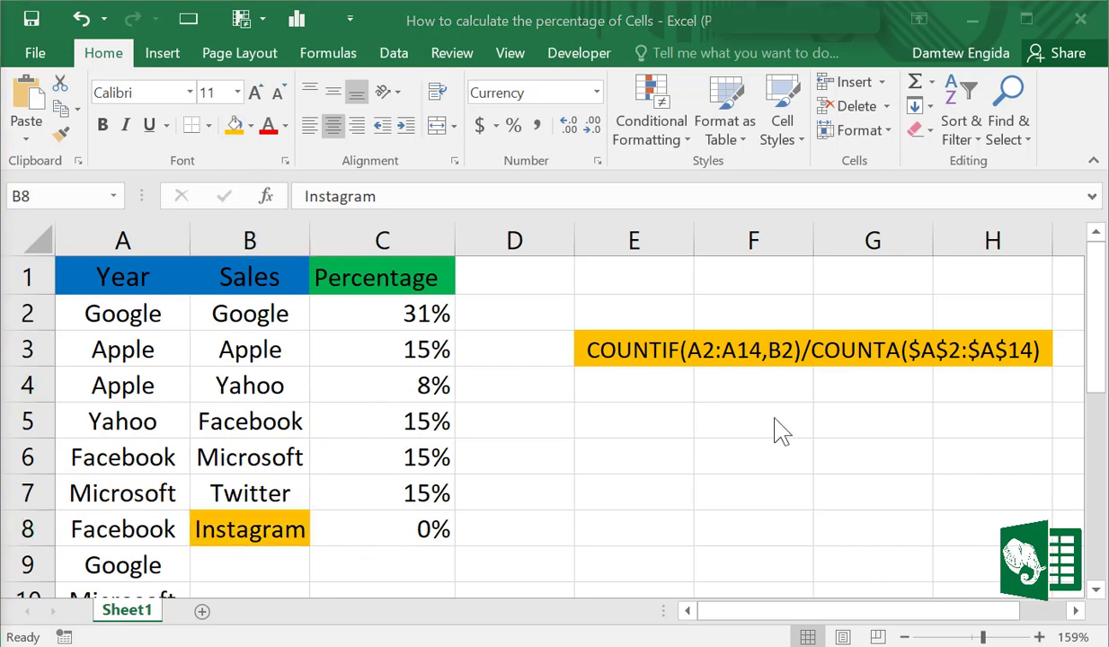
mouse_move(1101, 287)
left_mouse_down()
mouse_move(1098, 441)
mouse_move(1098, 270)
left_mouse_up()
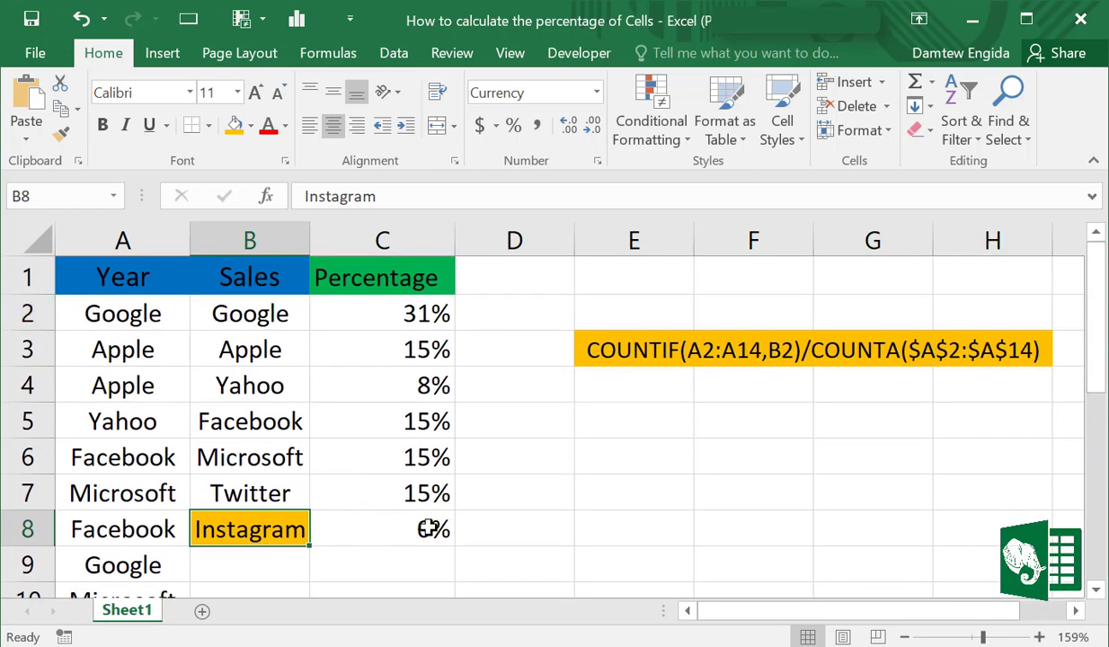